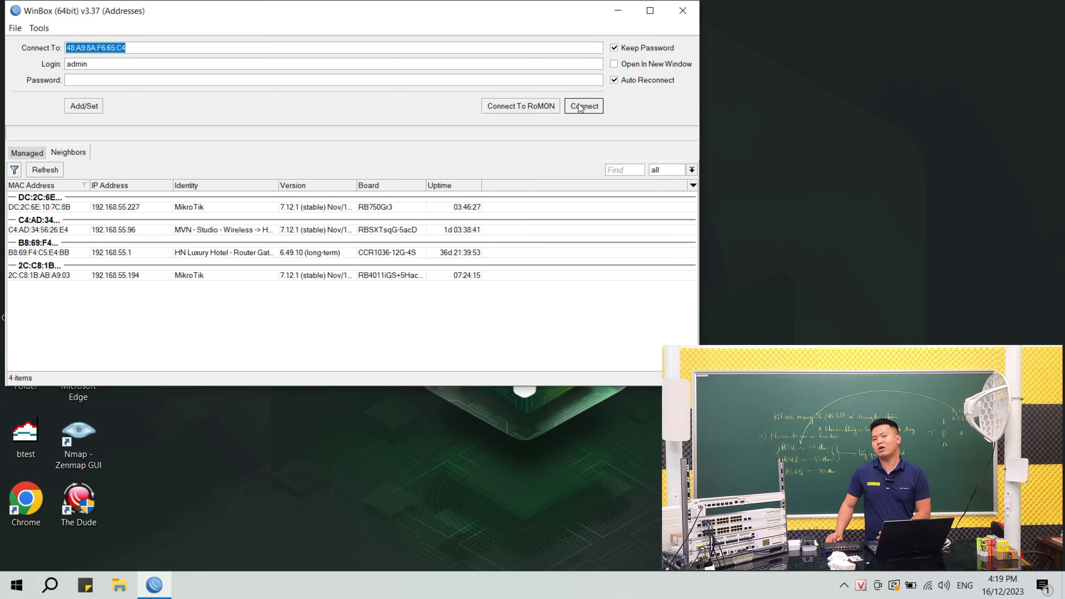
Connect to the RB5009 router, skip the password change, and apply Quick Set Bridge mode with automatic address acquisition.
{"action": "left_click", "coordinate": [580, 107]}
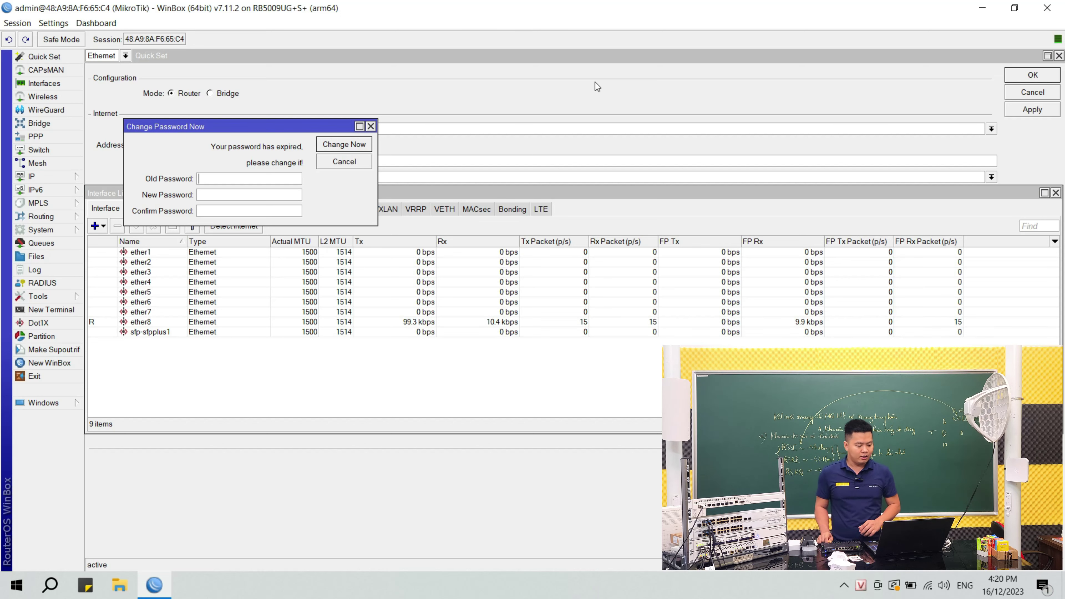
{"action": "left_click", "coordinate": [344, 162]}
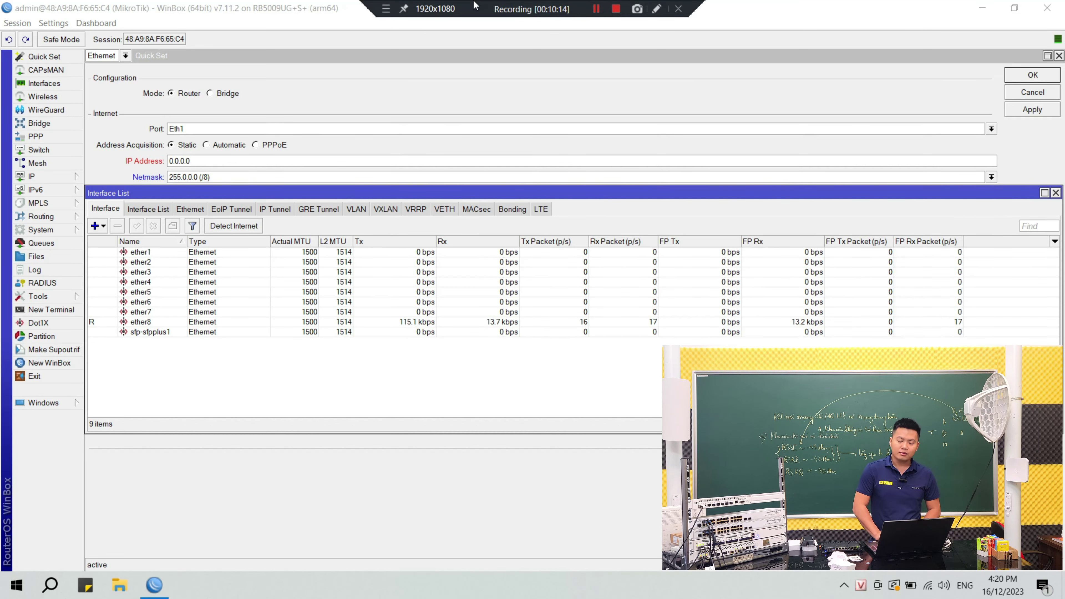
{"action": "left_click", "coordinate": [44, 56]}
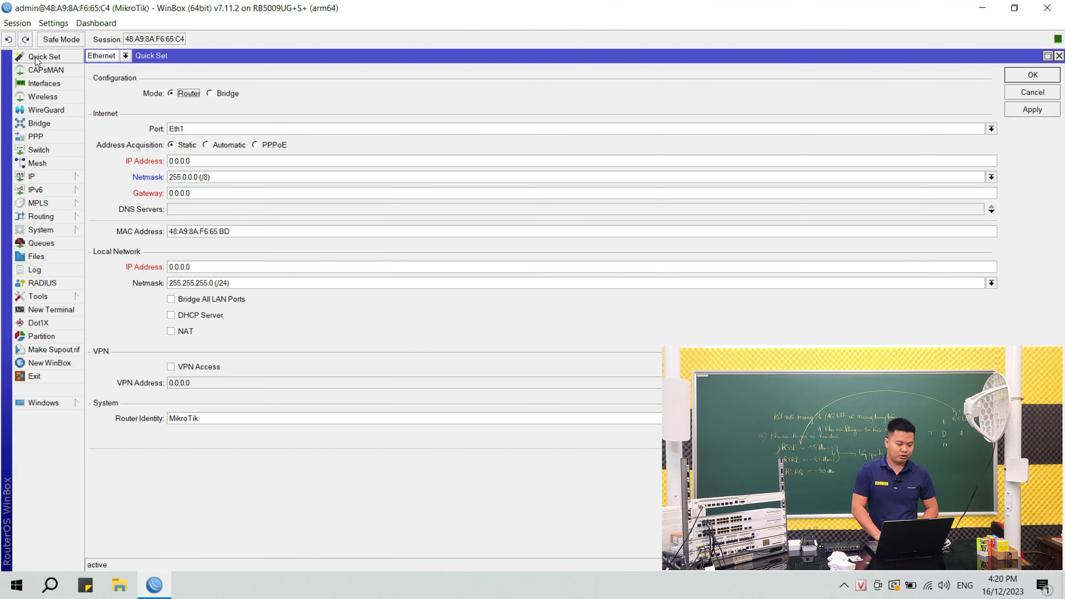
{"action": "left_click", "coordinate": [235, 94]}
{"action": "left_click", "coordinate": [226, 145]}
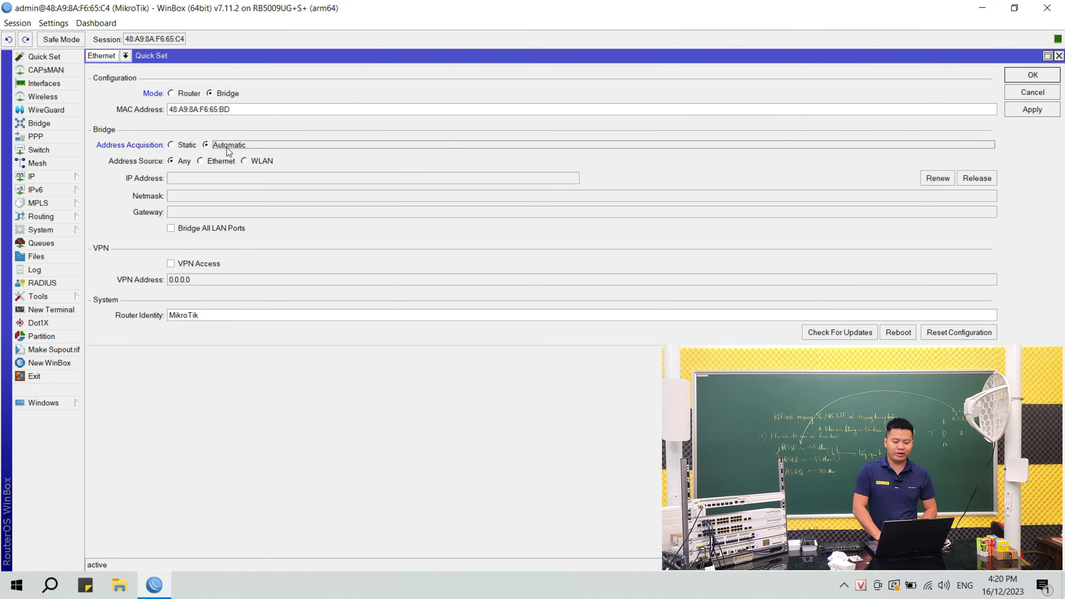
{"action": "left_click", "coordinate": [1024, 114]}
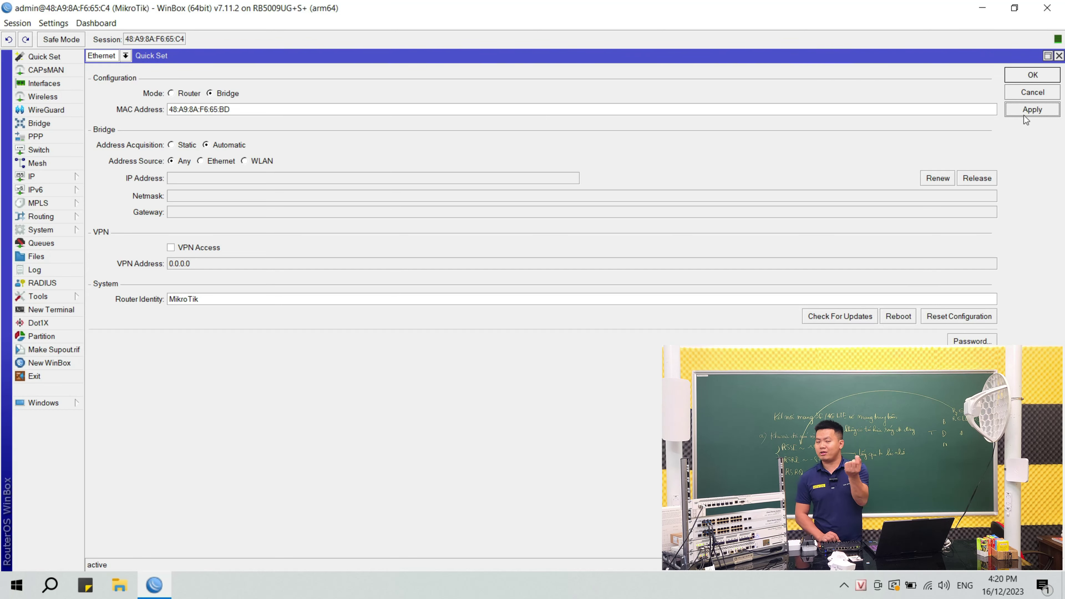
{"action": "left_click", "coordinate": [1032, 76]}
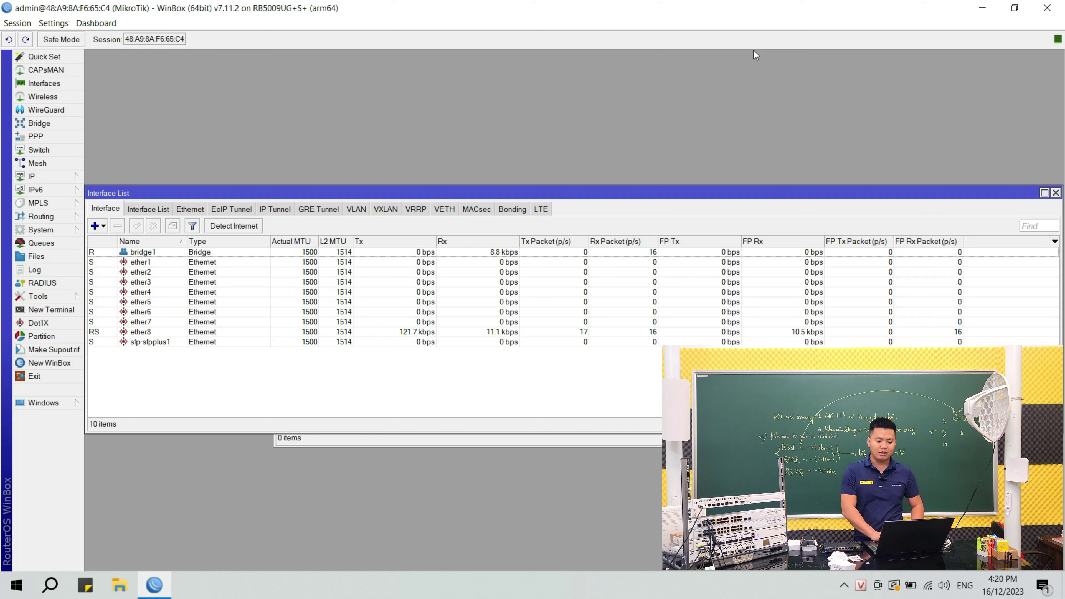
Check the ether1 entry in the bridge's port list.
{"action": "left_click", "coordinate": [39, 123]}
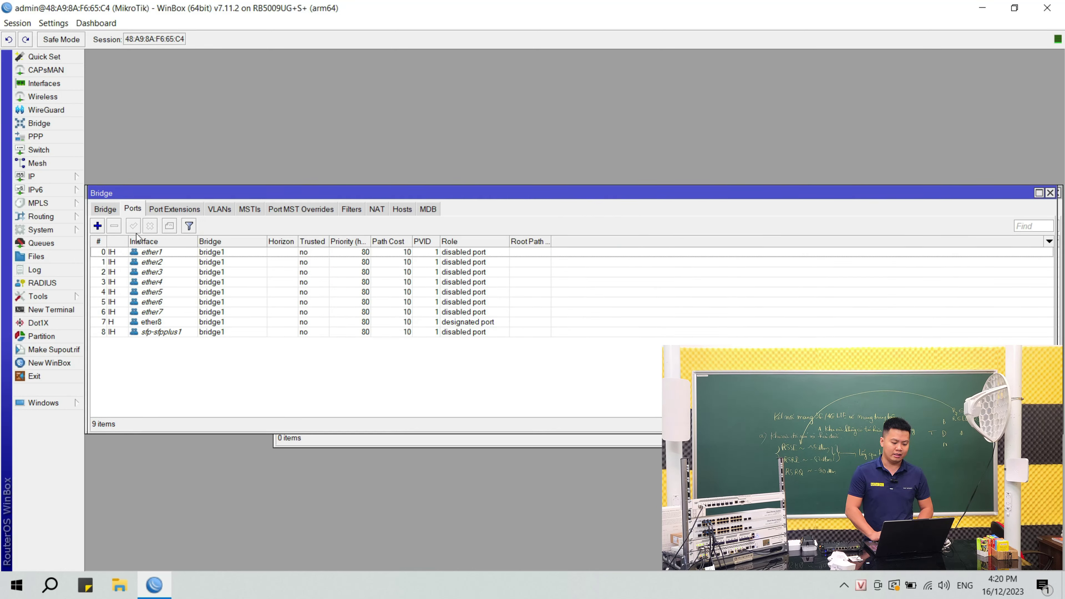
{"action": "left_click", "coordinate": [214, 254]}
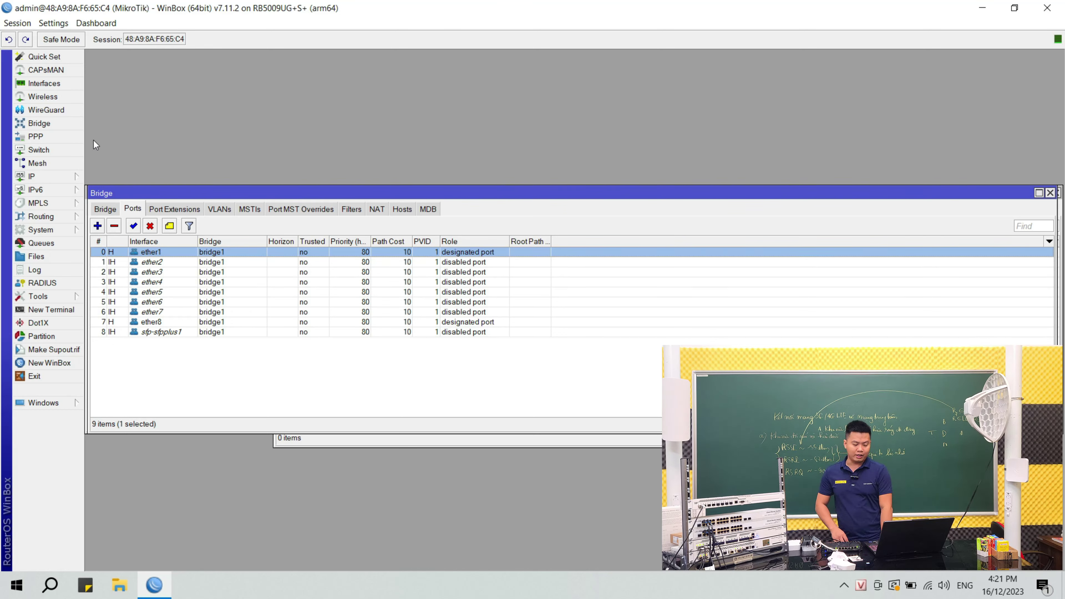
Close the RB5009 session, refresh the neighbor list in a new WinBox window and connect to the RBLHGGR device.
{"action": "left_click", "coordinate": [63, 363]}
{"action": "left_click", "coordinate": [1047, 8]}
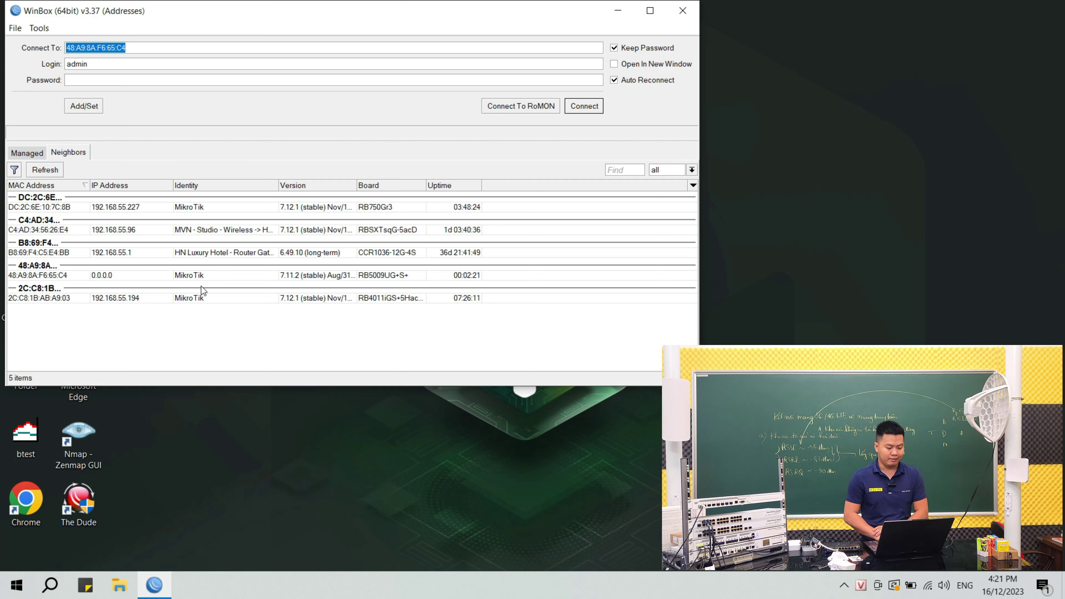
{"action": "left_click", "coordinate": [48, 172]}
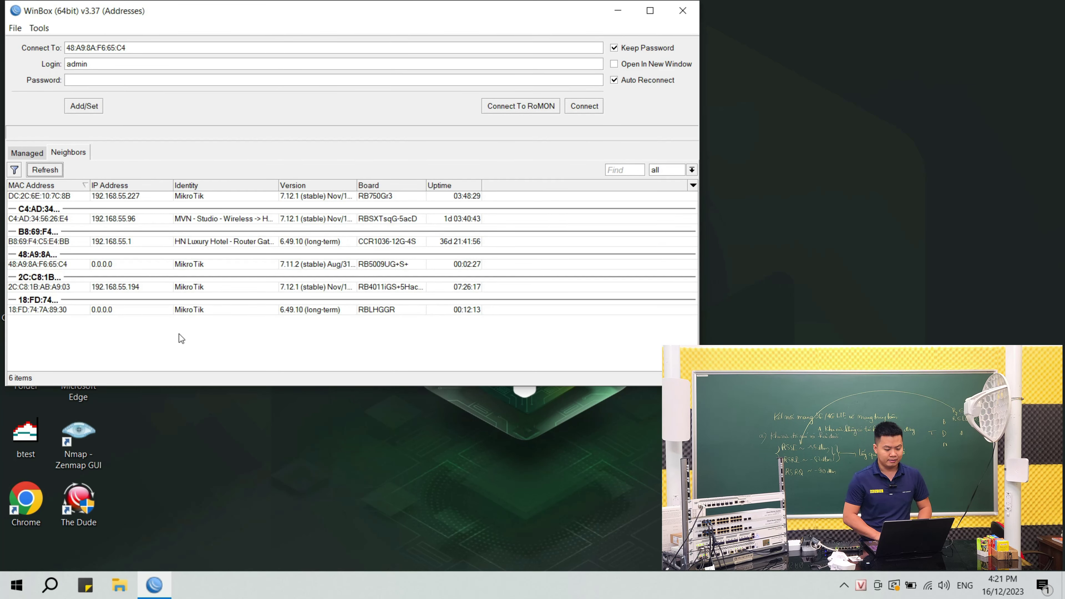
{"action": "double_click", "coordinate": [60, 310]}
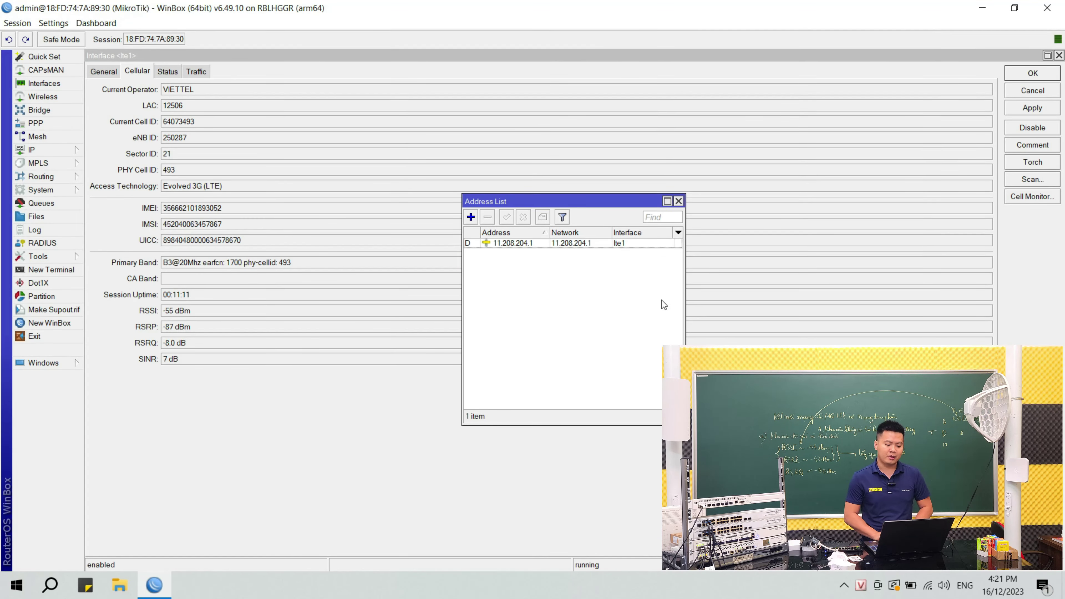
Assign the IP address 192.168.77.1/24 to the ether1 interface.
{"action": "left_click", "coordinate": [664, 300]}
{"action": "left_click", "coordinate": [679, 201]}
{"action": "left_click", "coordinate": [32, 149]}
{"action": "left_click", "coordinate": [100, 243]}
{"action": "key", "text": "Return"}
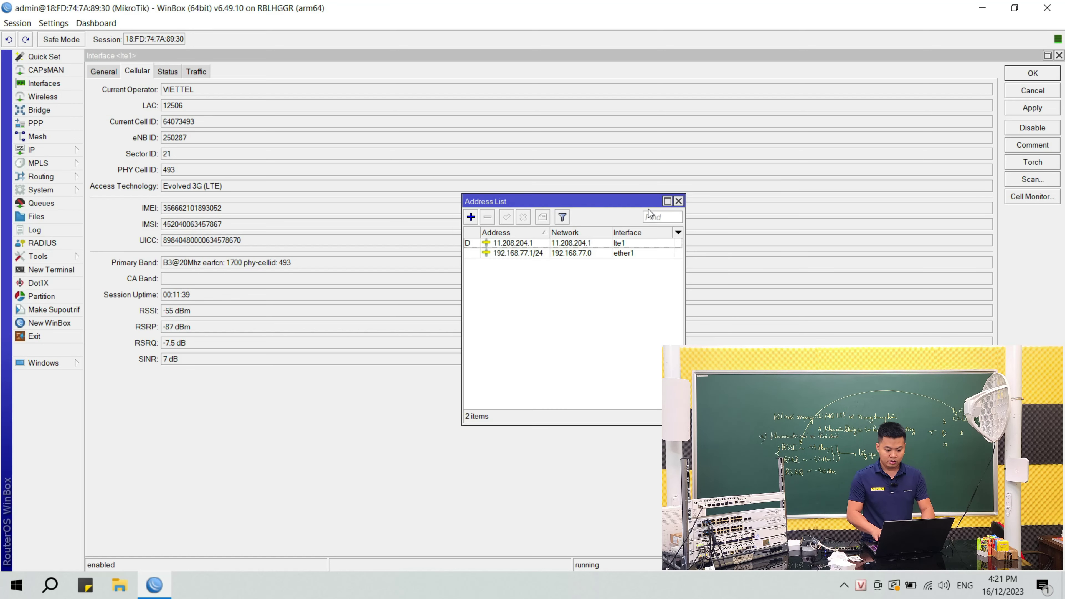
Set up a DHCP server on ether1, accepting the default values of the setup wizard.
{"action": "left_click", "coordinate": [31, 150]}
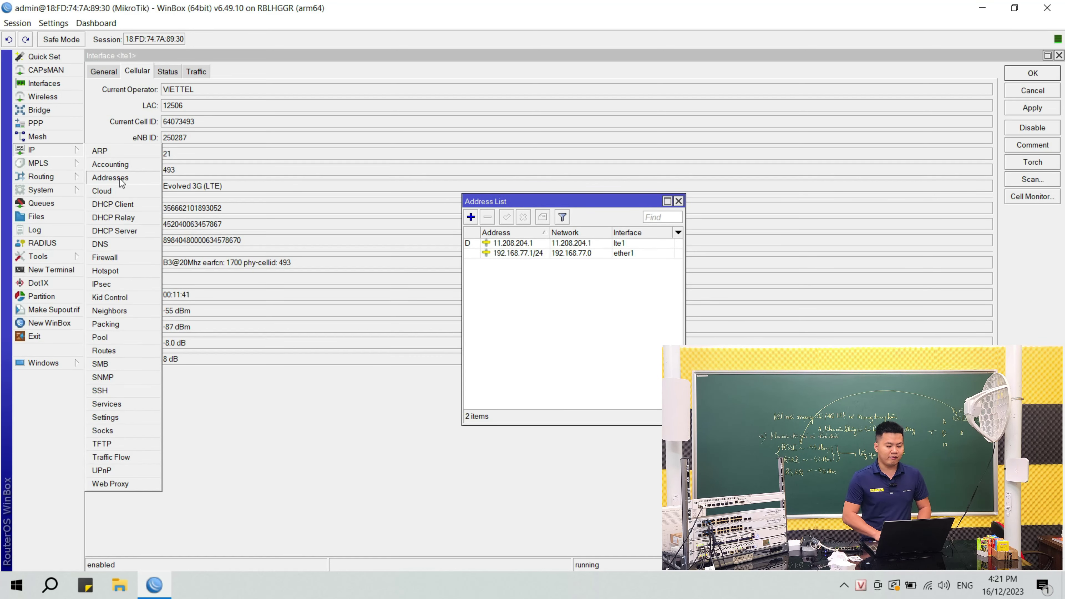
{"action": "left_click", "coordinate": [114, 231]}
{"action": "left_click", "coordinate": [100, 71]}
{"action": "left_click", "coordinate": [262, 89]}
{"action": "key", "text": "Return"}
{"action": "key", "text": "Return"}
{"action": "key", "text": "Return"}
{"action": "key", "text": "Return"}
{"action": "key", "text": "Return"}
{"action": "key", "text": "Return"}
{"action": "key", "text": "Return"}
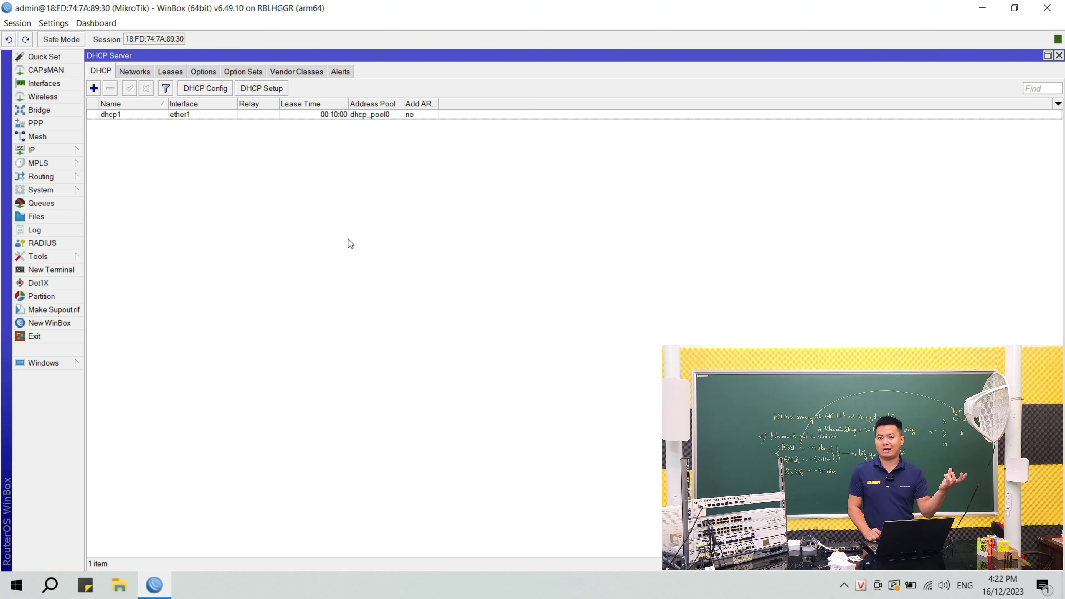
Open the password change for the admin account in the system user list and close it.
{"action": "left_click", "coordinate": [55, 190]}
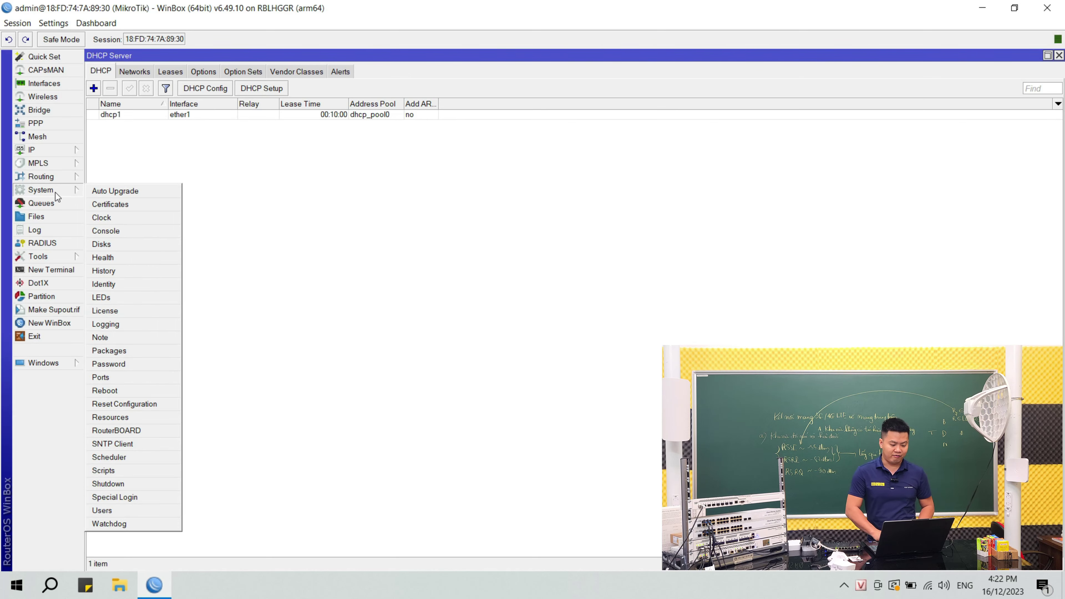
{"action": "left_click", "coordinate": [130, 510]}
{"action": "left_click", "coordinate": [421, 264]}
{"action": "right_click", "coordinate": [420, 263]}
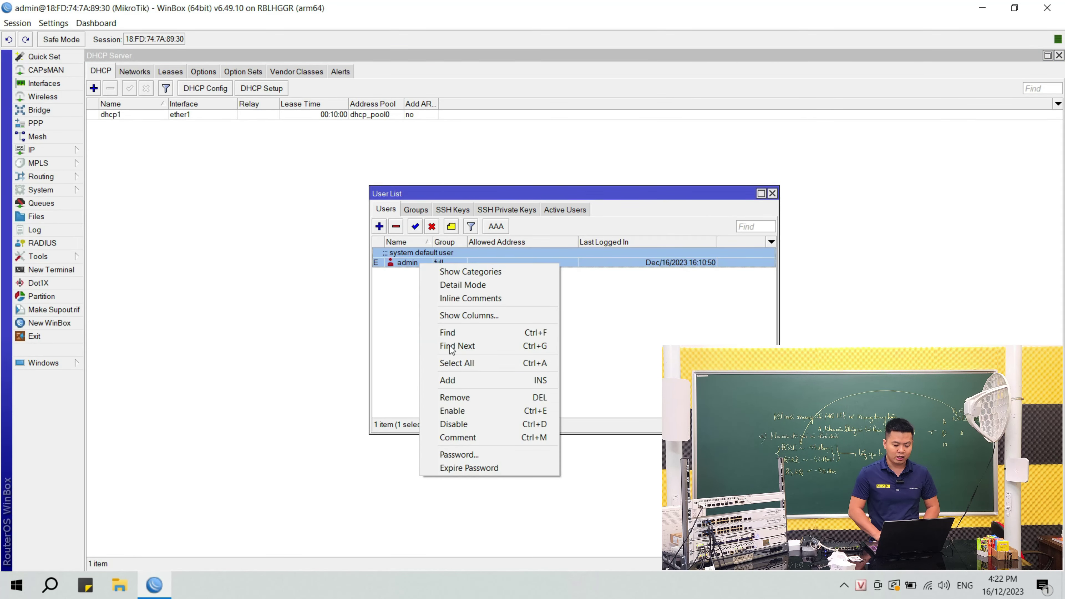
{"action": "left_click", "coordinate": [465, 455]}
{"action": "left_click", "coordinate": [662, 315]}
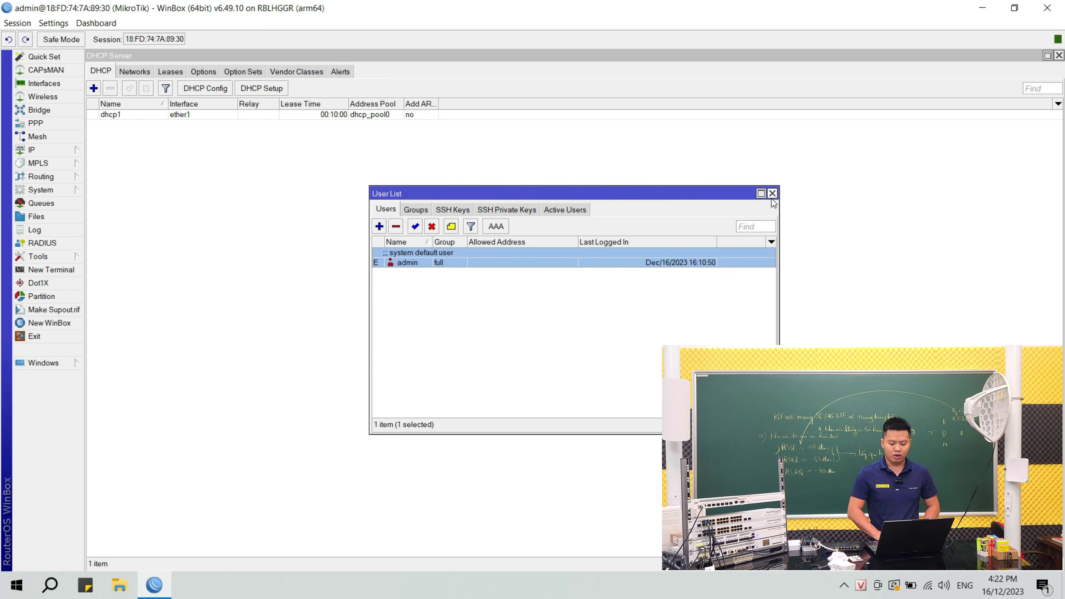
Disable all IP services except winbox, and close the service and user lists.
{"action": "left_click", "coordinate": [36, 150]}
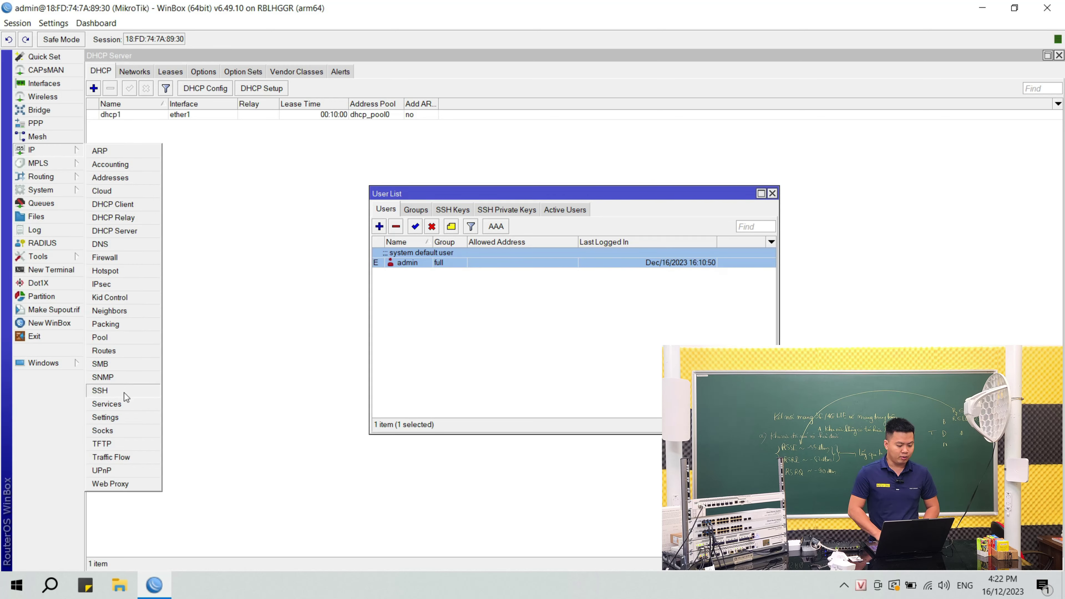
{"action": "left_click", "coordinate": [127, 407]}
{"action": "key", "text": "ctrl+a"}
{"action": "left_click", "coordinate": [443, 294], "text": "ctrl"}
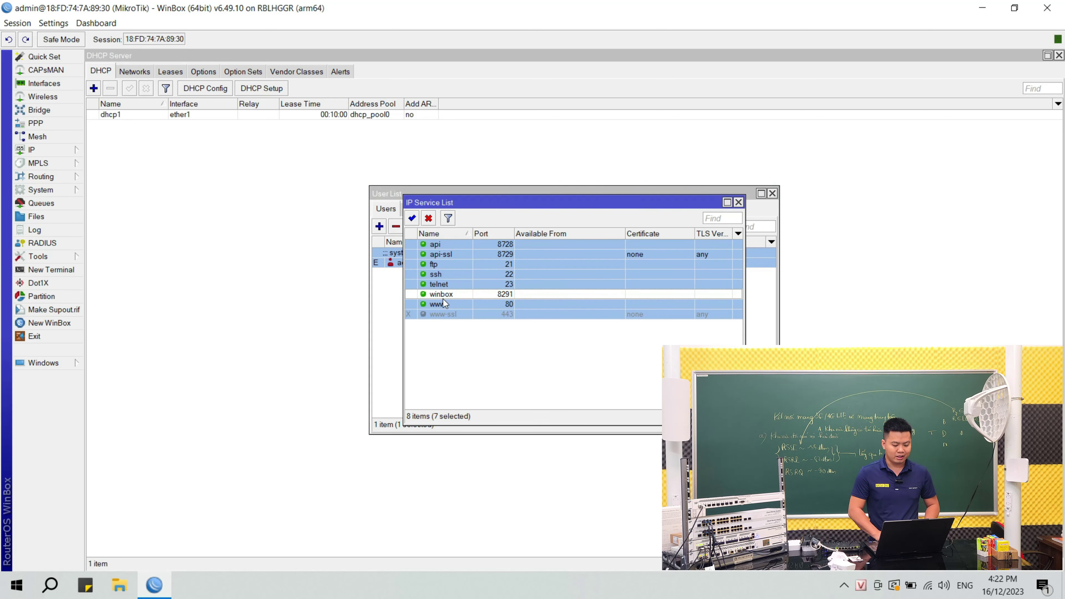
{"action": "left_click", "coordinate": [428, 219]}
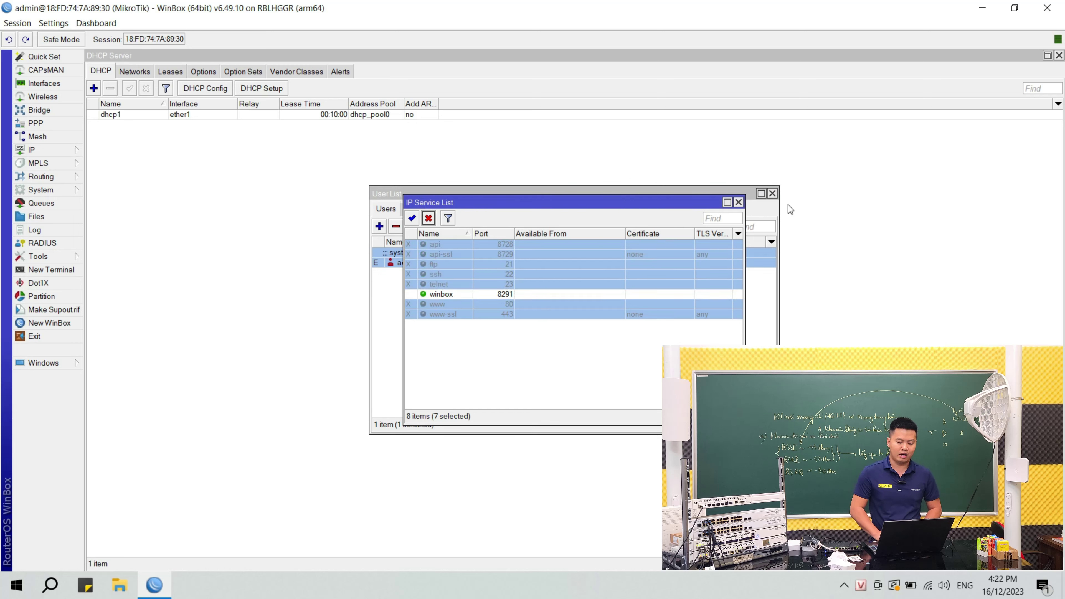
{"action": "left_click", "coordinate": [738, 202]}
{"action": "left_click", "coordinate": [772, 193]}
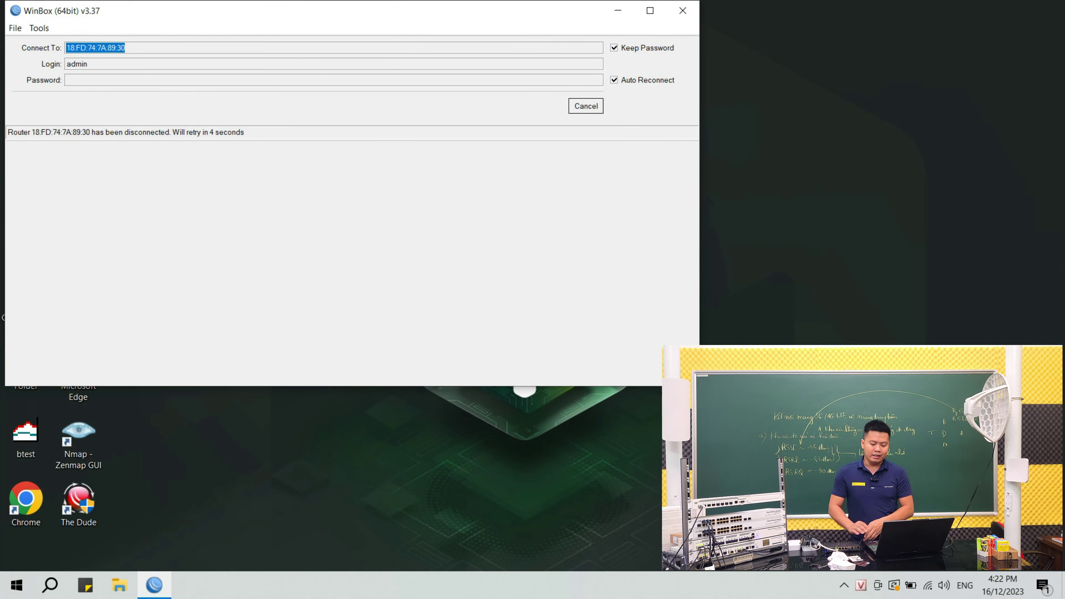
Switch to the Windows Network Connections and disable the computer's Wi-Fi adapter.
{"action": "left_click", "coordinate": [927, 586]}
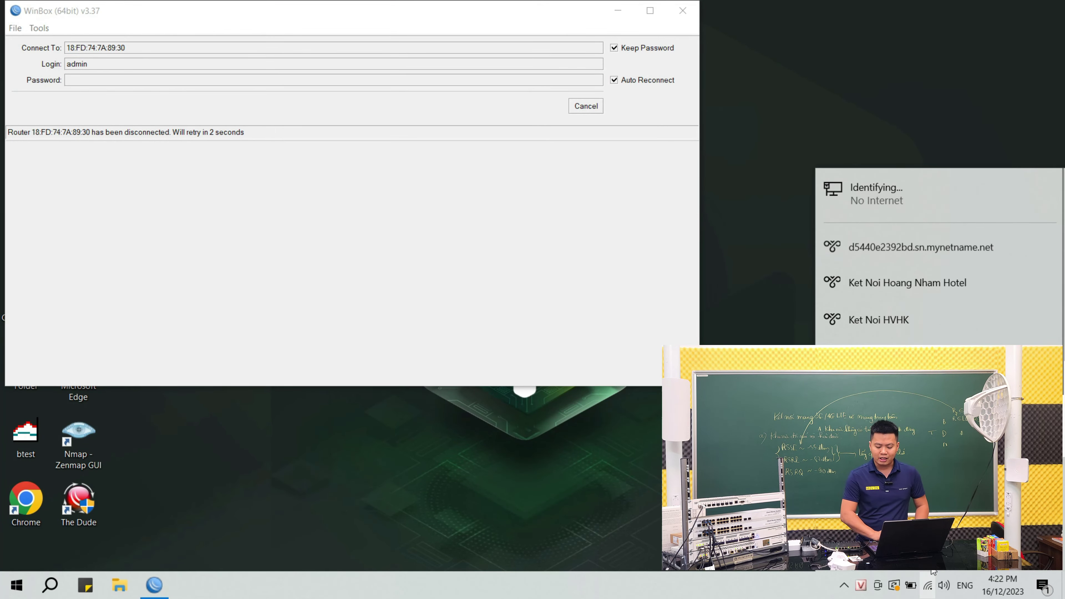
{"action": "right_click", "coordinate": [929, 591]}
{"action": "left_click", "coordinate": [930, 578]}
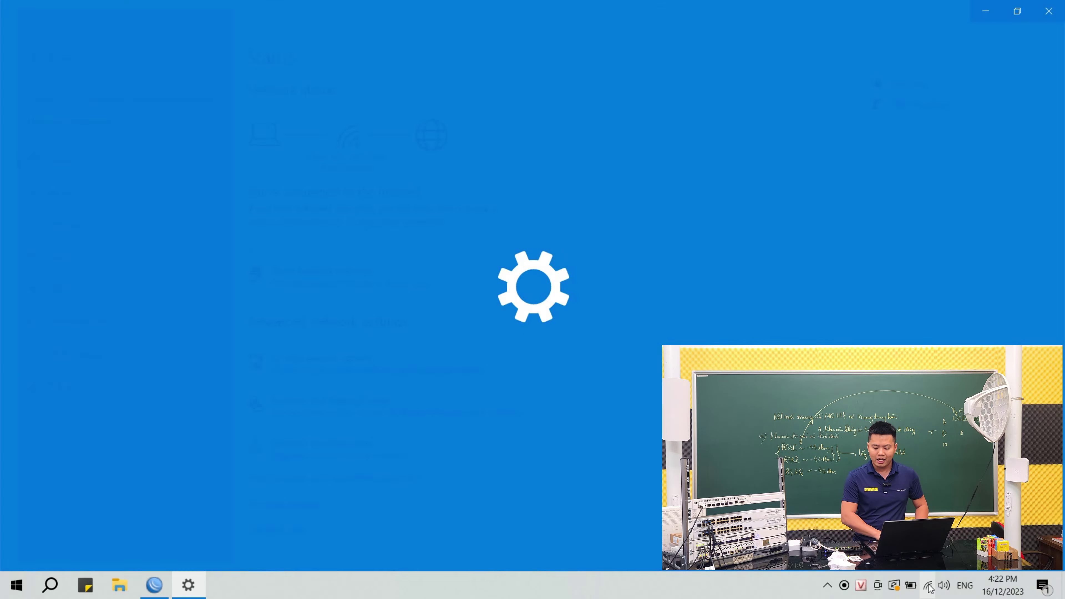
{"action": "left_click", "coordinate": [401, 495]}
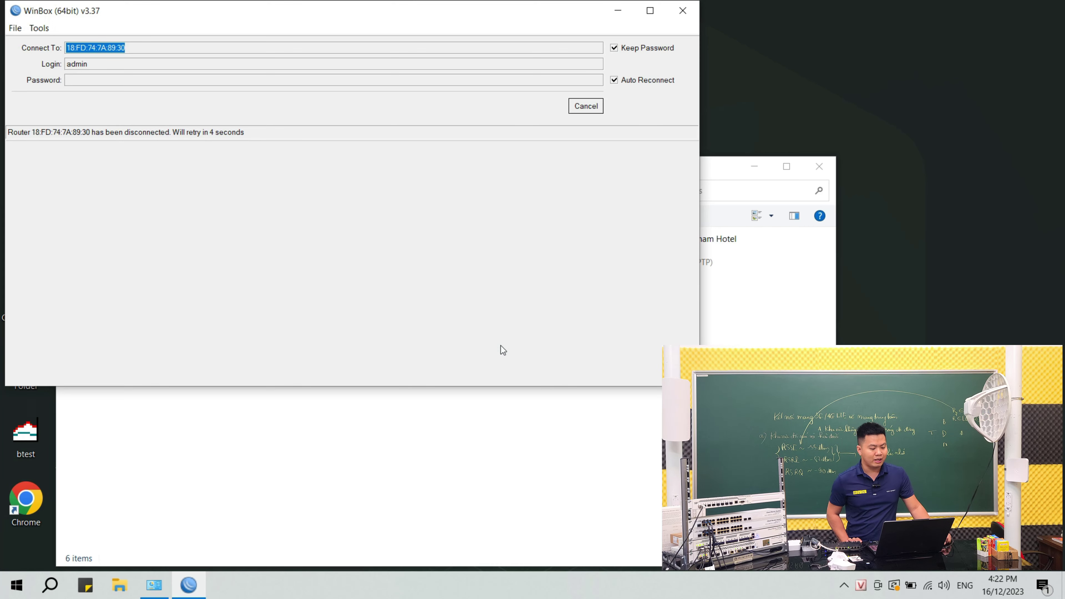
{"action": "left_click", "coordinate": [529, 421]}
{"action": "right_click", "coordinate": [337, 314]}
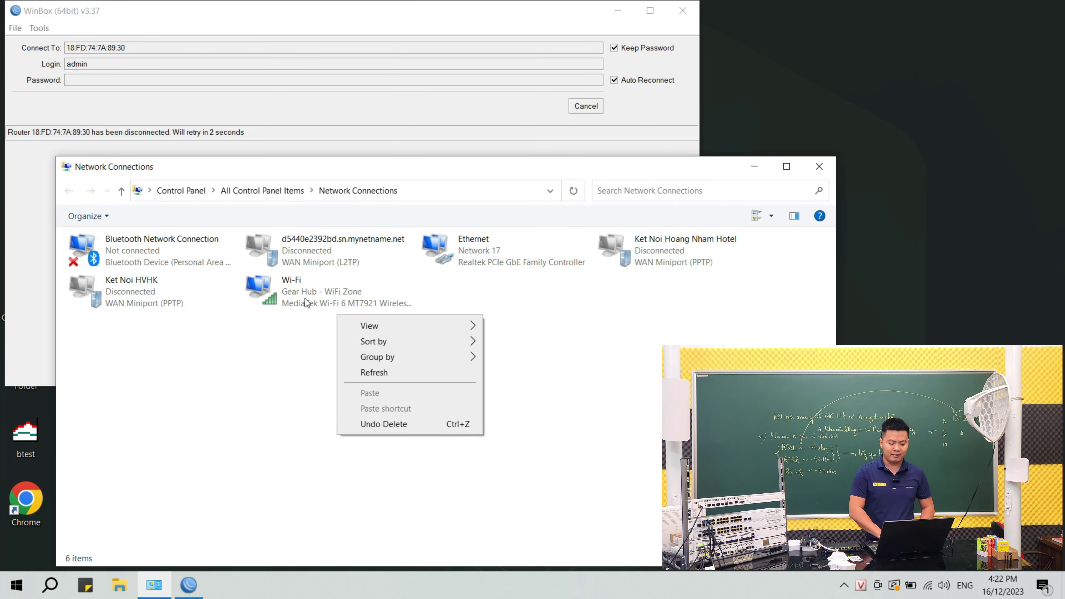
{"action": "right_click", "coordinate": [305, 299]}
{"action": "left_click", "coordinate": [325, 306]}
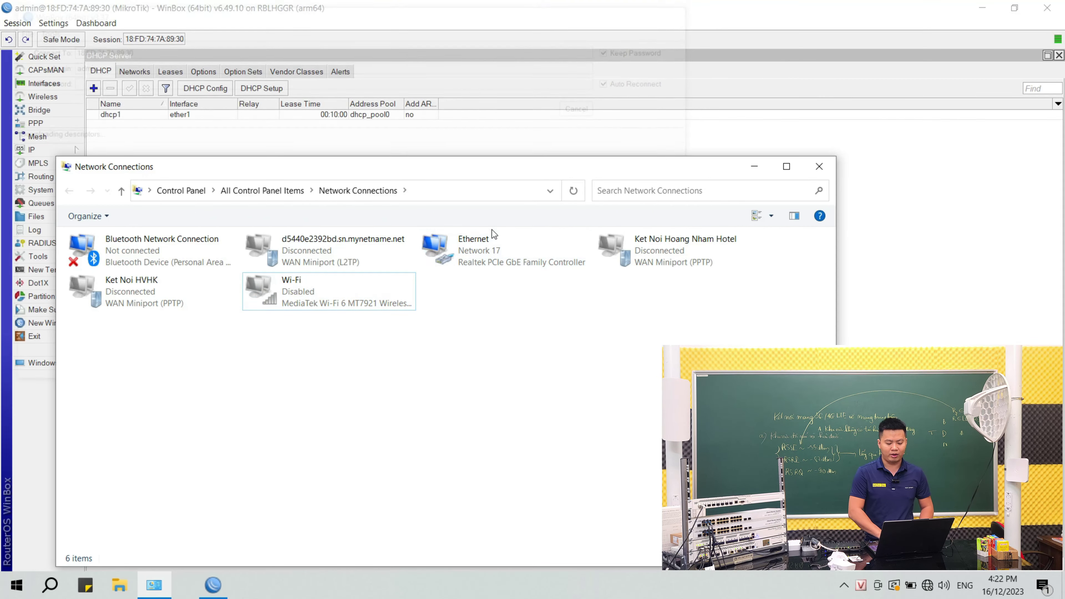
Examine the Ethernet adapter's connection details for its IP address, gateway and DNS servers.
{"action": "double_click", "coordinate": [477, 268]}
{"action": "left_click", "coordinate": [456, 290]}
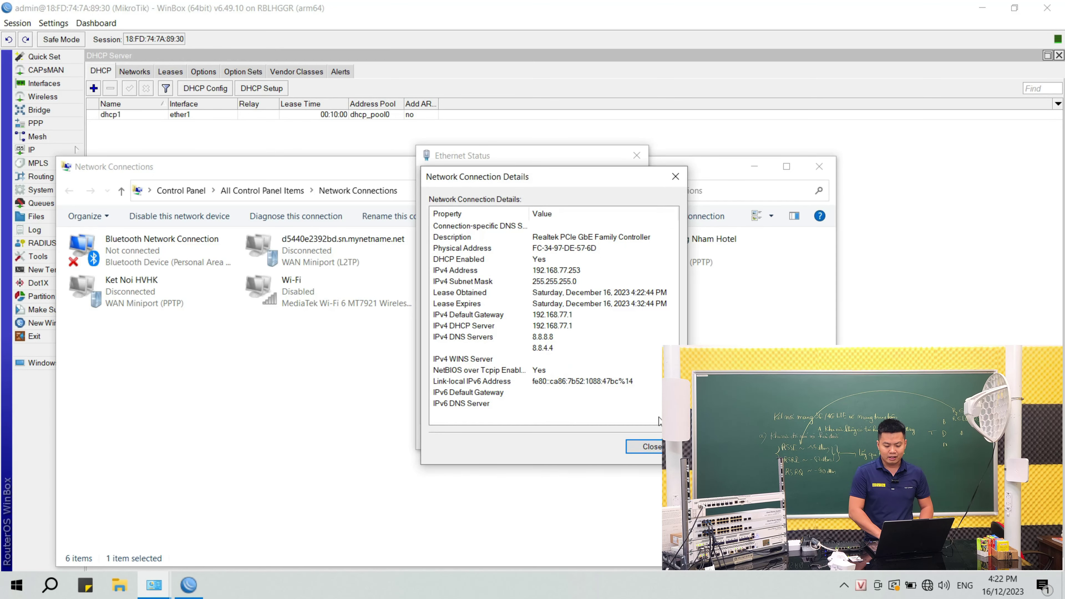
{"action": "left_click", "coordinate": [651, 446]}
{"action": "left_click", "coordinate": [623, 438]}
Switch back to WinBox and start a firewall NAT rule with chain srcnat and out interface lte1.
{"action": "left_click", "coordinate": [107, 85]}
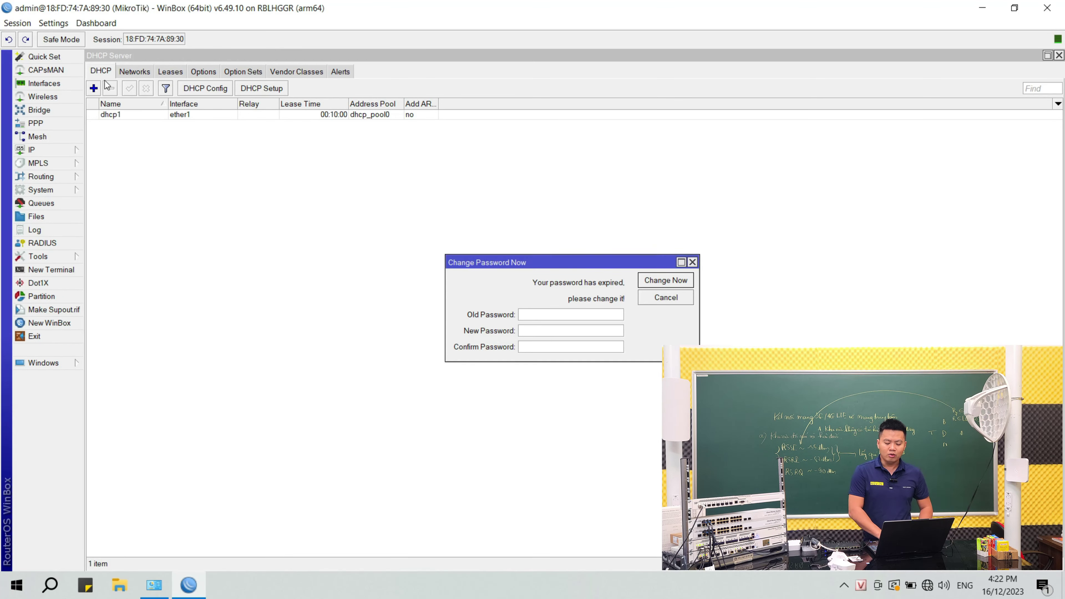
{"action": "left_click", "coordinate": [65, 155]}
{"action": "left_click", "coordinate": [125, 257]}
{"action": "left_click", "coordinate": [320, 209]}
{"action": "left_click", "coordinate": [271, 226]}
{"action": "left_click", "coordinate": [605, 185]}
{"action": "left_click", "coordinate": [545, 201]}
{"action": "left_click", "coordinate": [606, 319]}
{"action": "left_click", "coordinate": [592, 319]}
{"action": "left_click", "coordinate": [575, 376]}
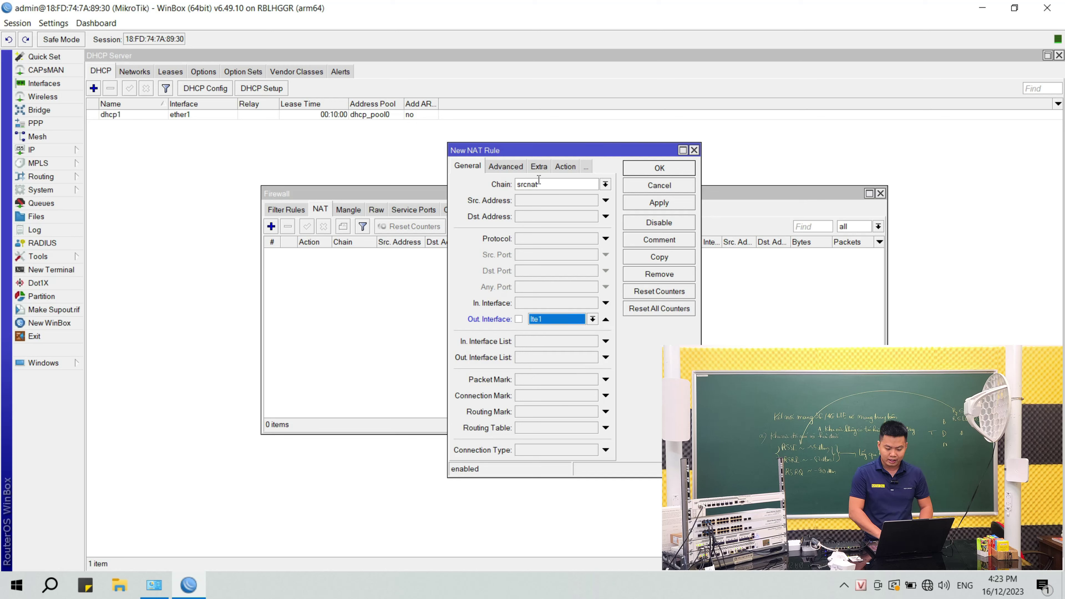
Set the new NAT rule's action to masquerade and save the rule.
{"action": "left_click", "coordinate": [559, 169]}
{"action": "left_click", "coordinate": [555, 184]}
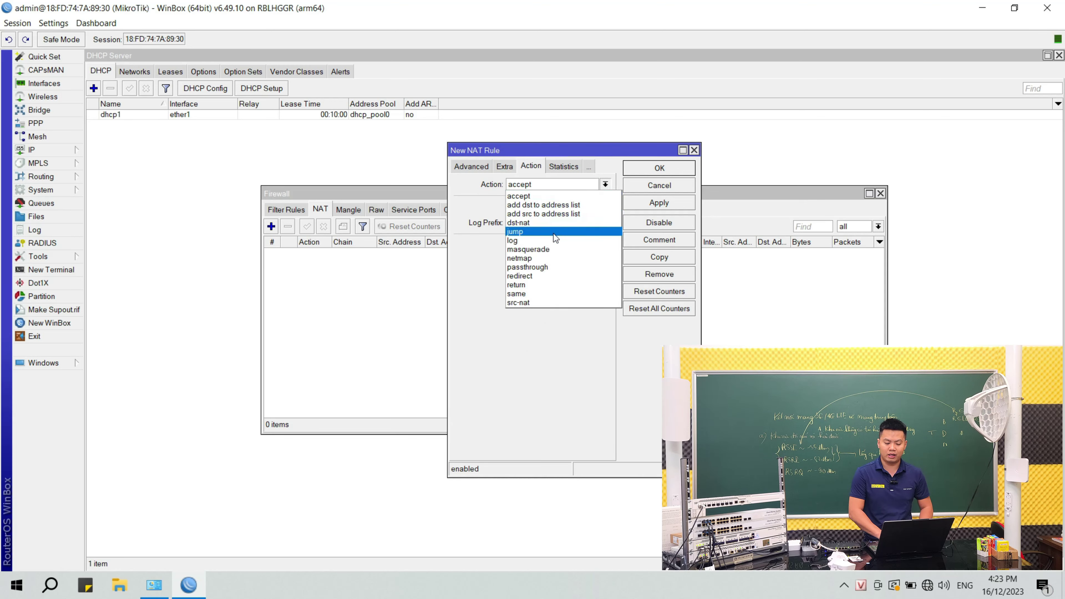
{"action": "left_click", "coordinate": [554, 249]}
{"action": "left_click", "coordinate": [651, 204]}
{"action": "left_click", "coordinate": [672, 170]}
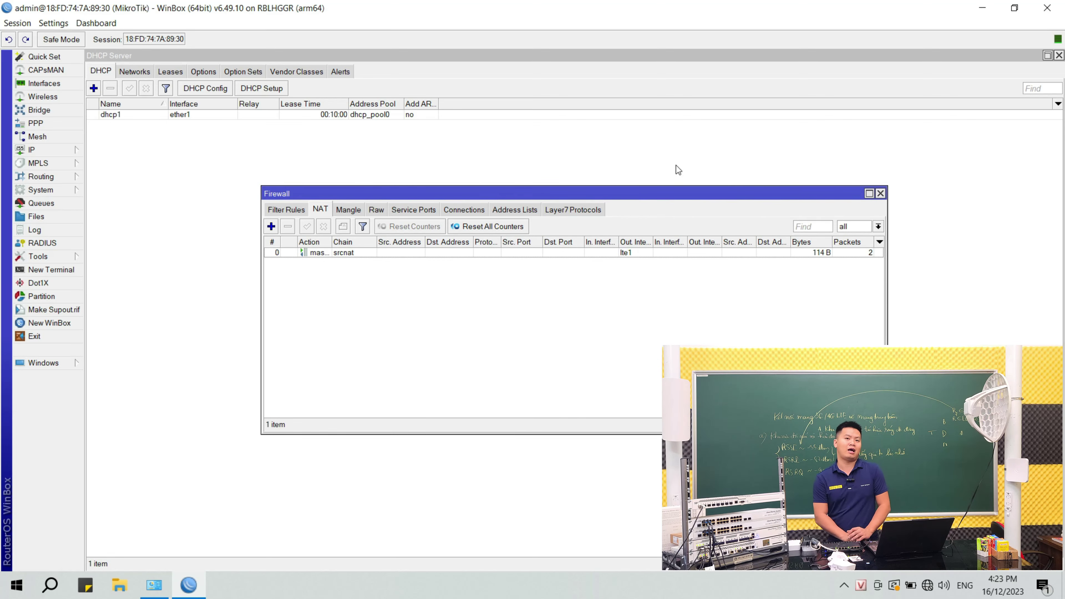
Find Firefox with the Windows search and launch it.
{"action": "left_click", "coordinate": [16, 585]}
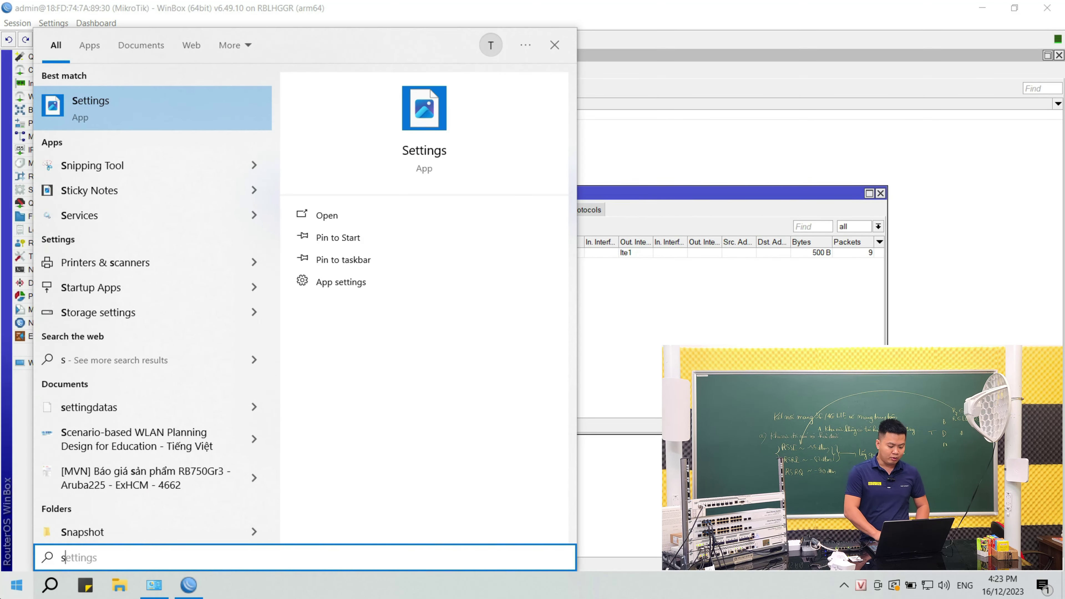
{"action": "type", "text": "ch"}
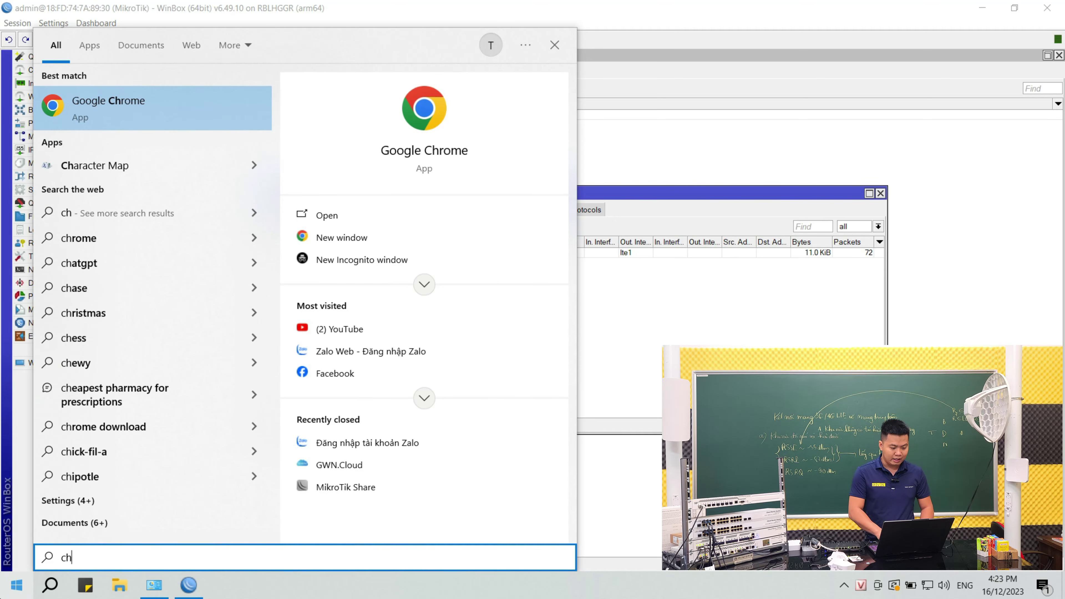
{"action": "key", "text": "BackSpace"}
{"action": "key", "text": "BackSpace"}
{"action": "type", "text": "fire"}
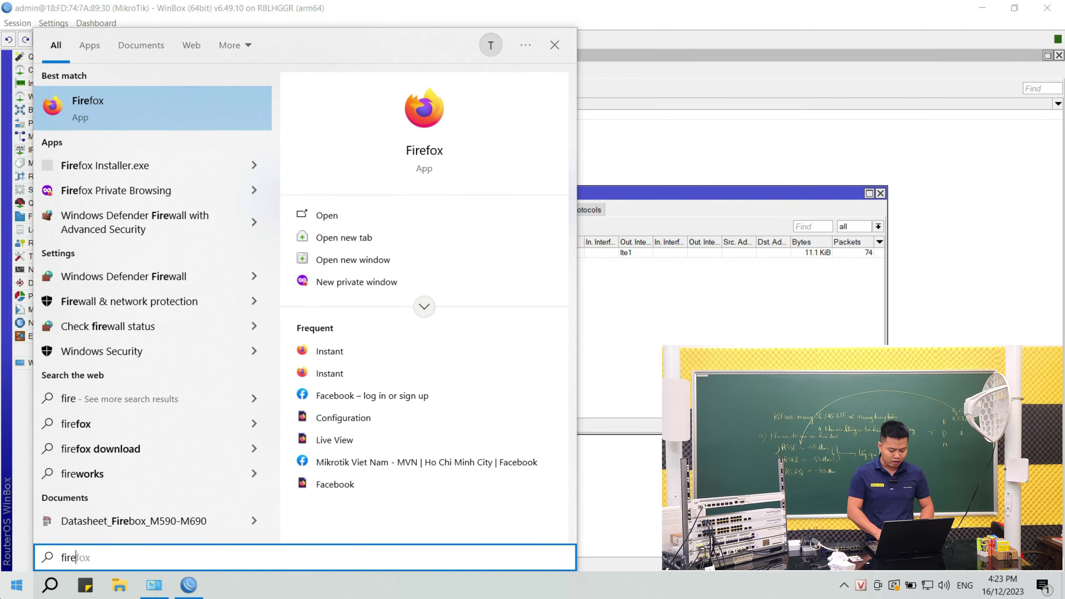
{"action": "key", "text": "Return"}
{"action": "type", "text": "s"}
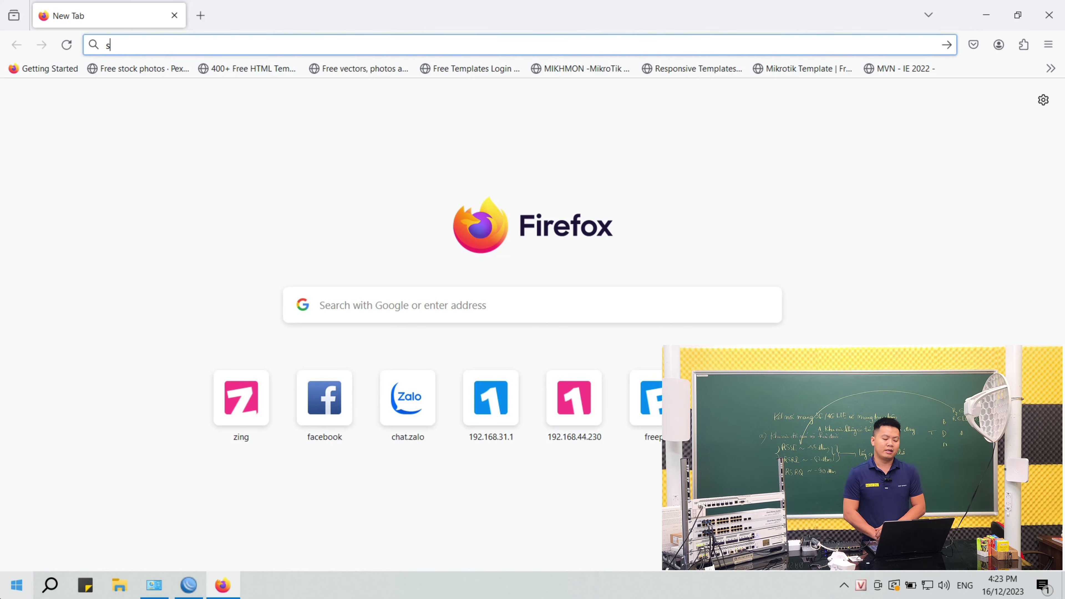
{"action": "type", "text": "ps://www.speedtest.net"}
{"action": "key", "text": "Return"}
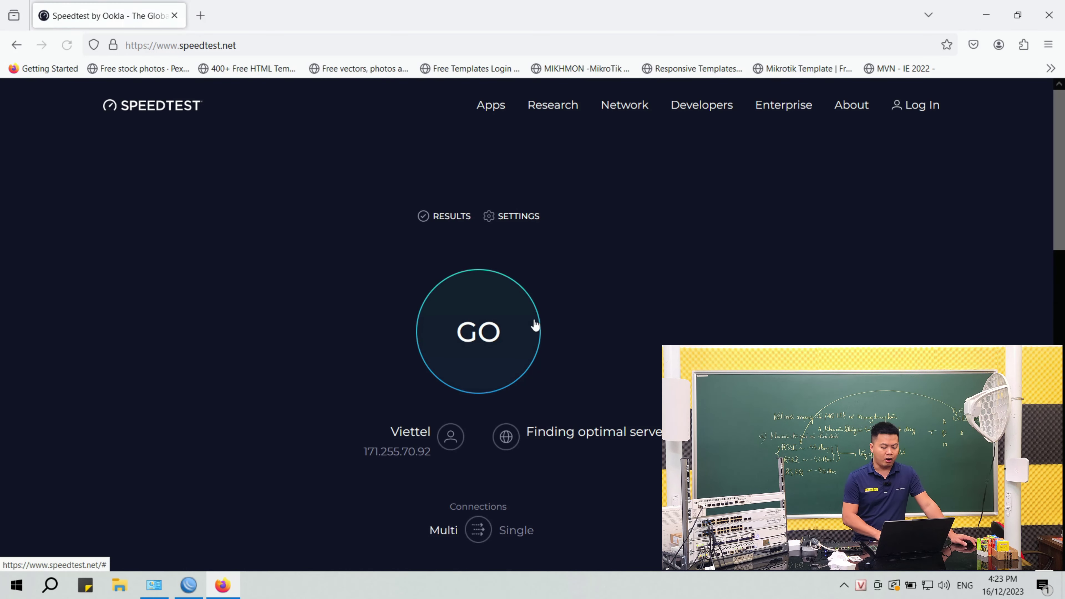
{"action": "left_click", "coordinate": [478, 331]}
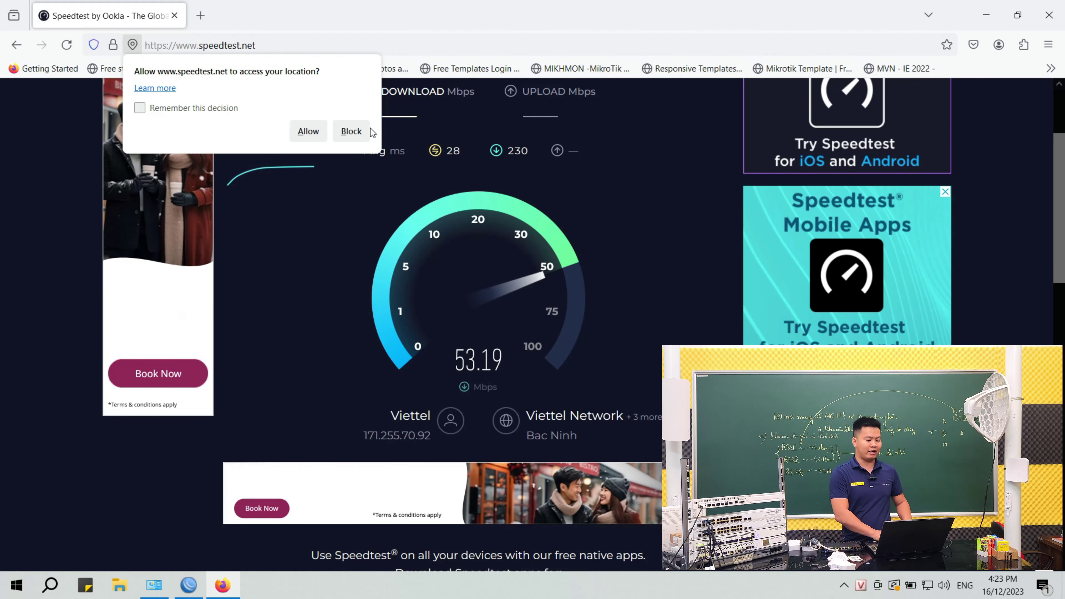
{"action": "left_click", "coordinate": [351, 130]}
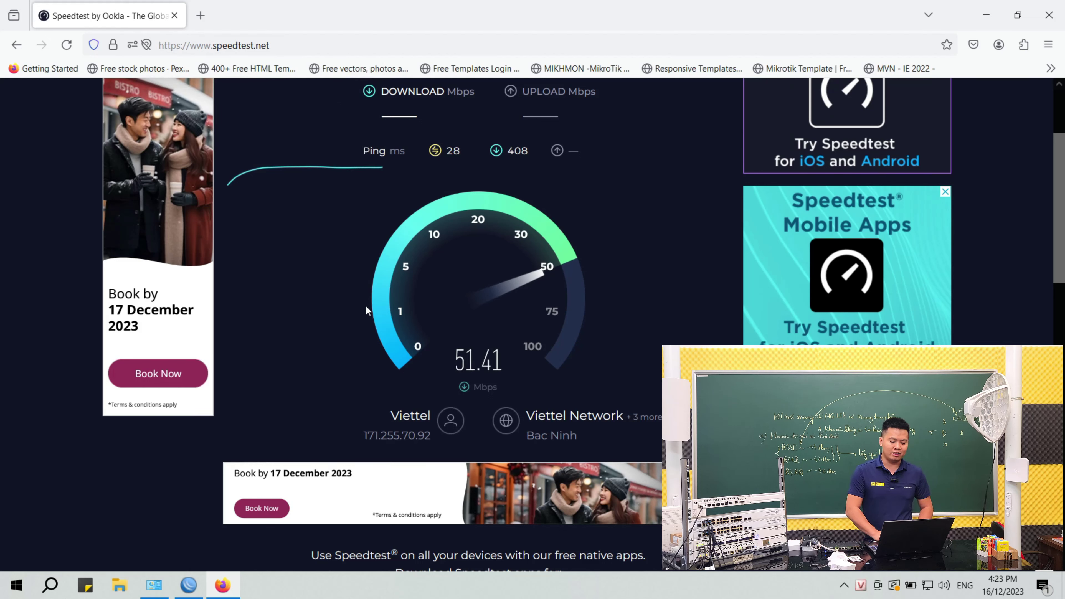